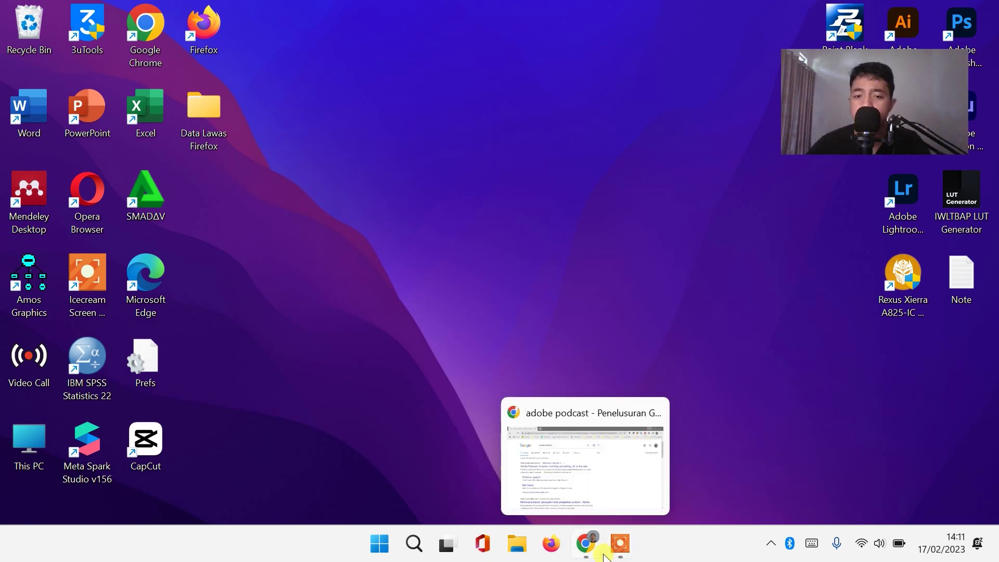
Step: Restore Chrome to the 'adobe podcast' Google results and select the query in the search box
left_click(585, 542)
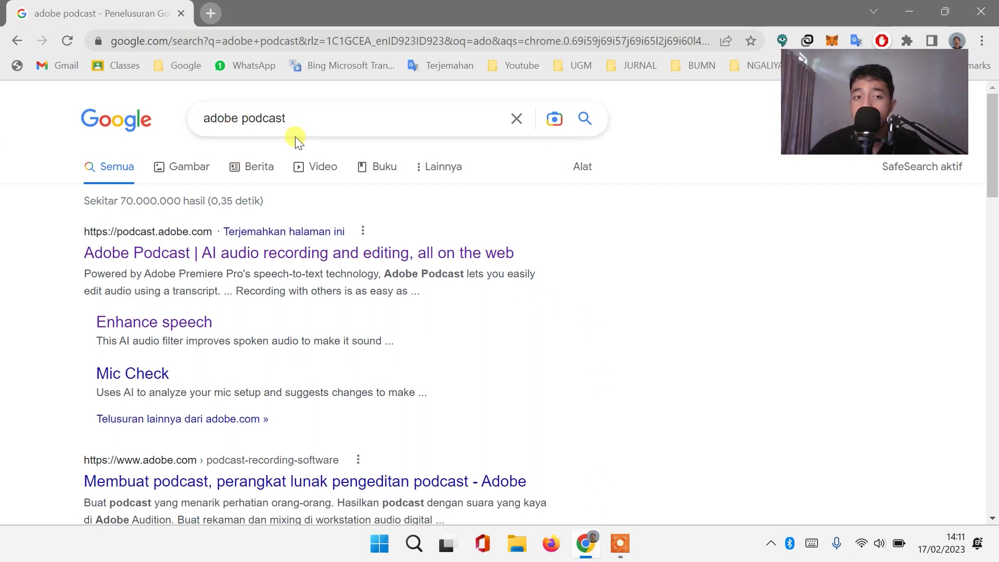
left_click_drag(290, 122, 182, 125)
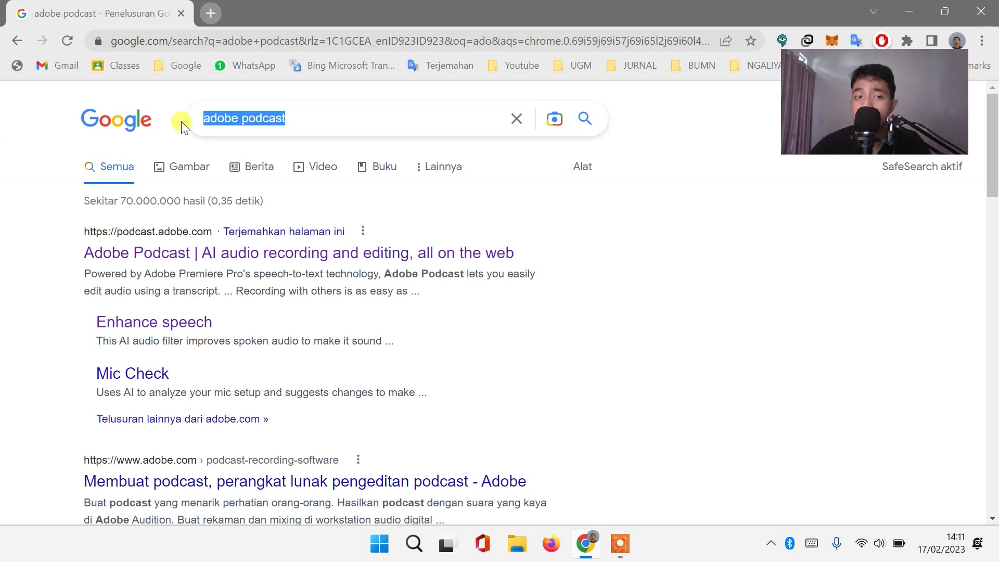
left_click(318, 107)
key("Escape")
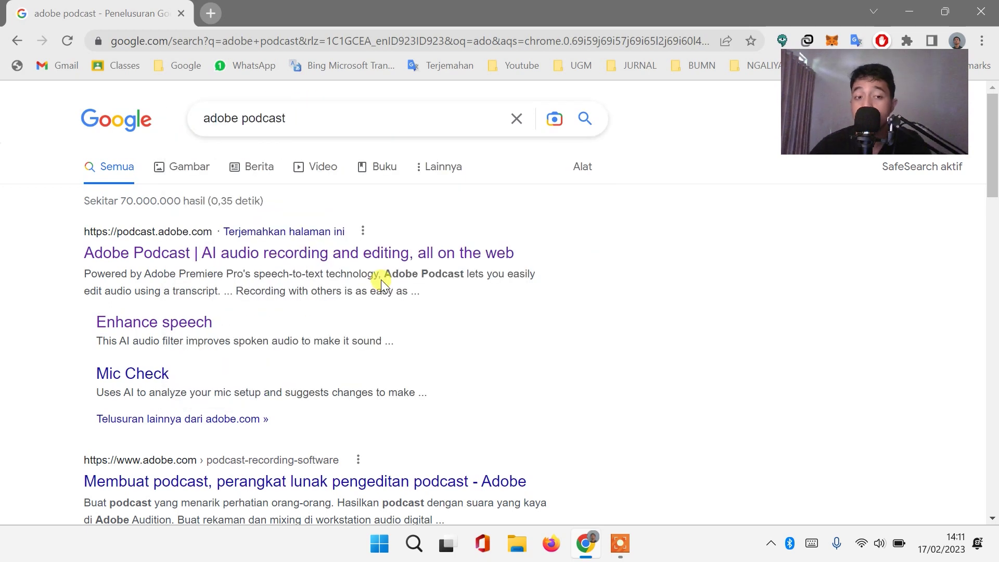
Step: Go to Adobe Podcast Enhance Speech from the results, scroll down to the upload box, and start File Explorer
left_click(138, 330)
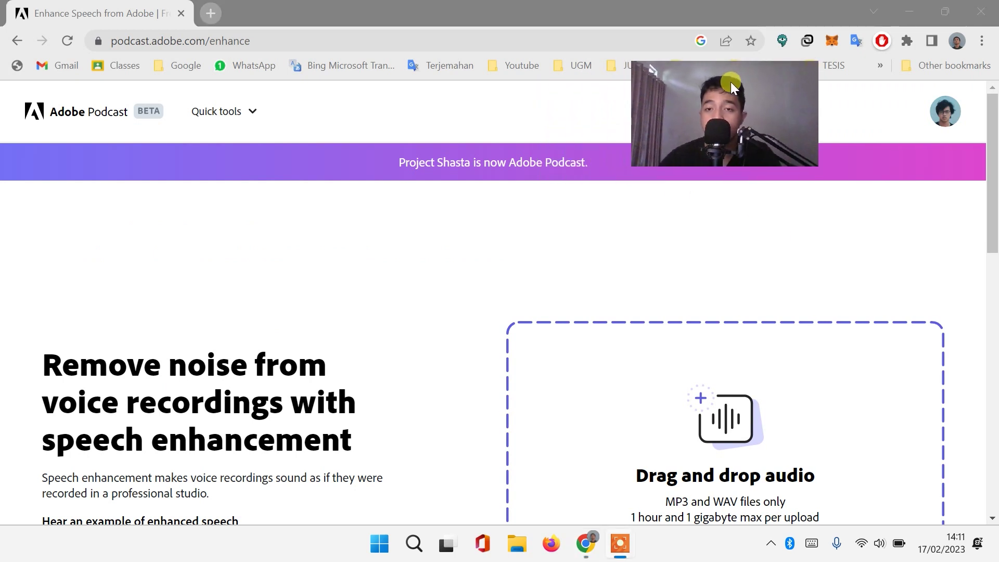
left_click(945, 111)
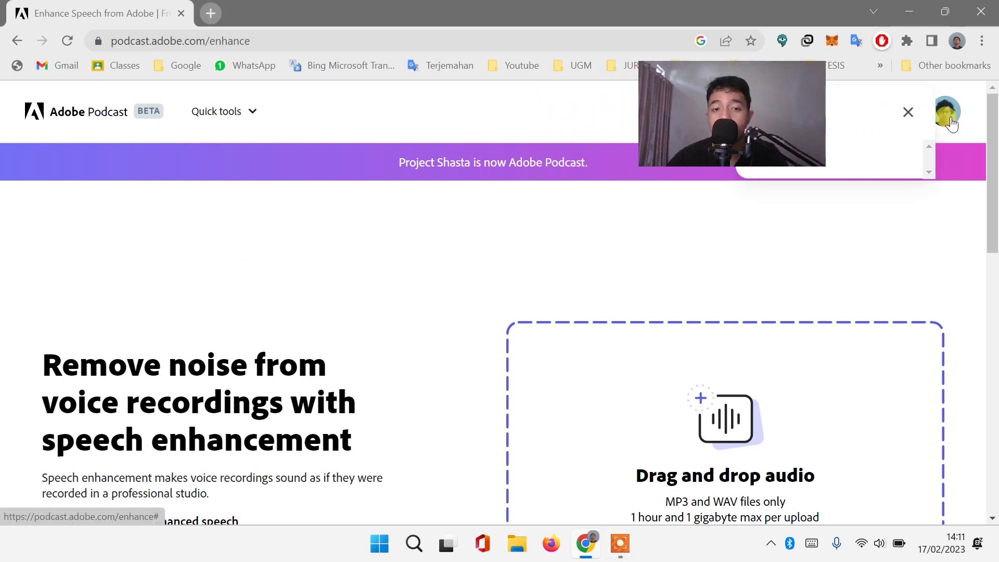
left_click(878, 246)
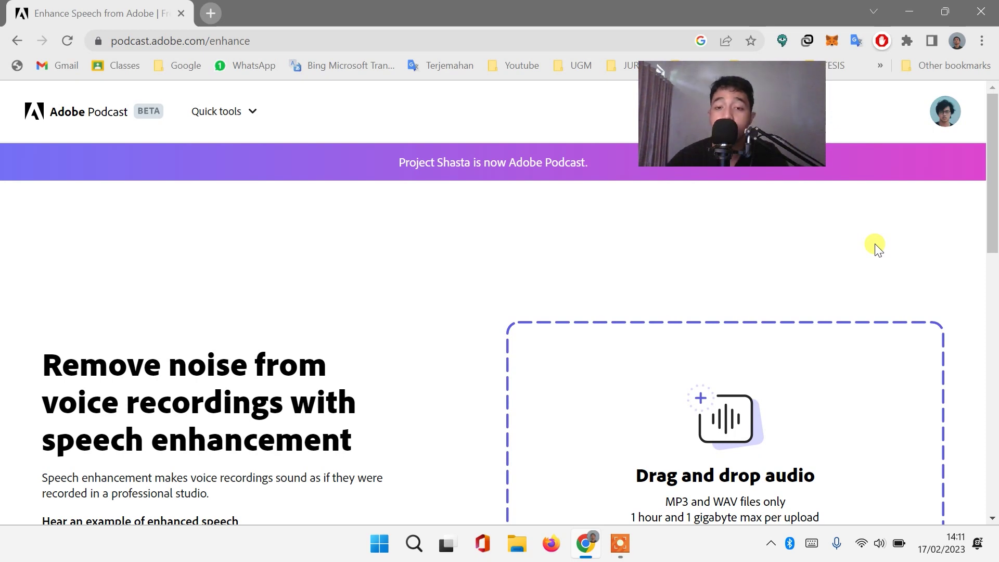
scroll(877, 247, "down", 1)
scroll(879, 248, "down", 1)
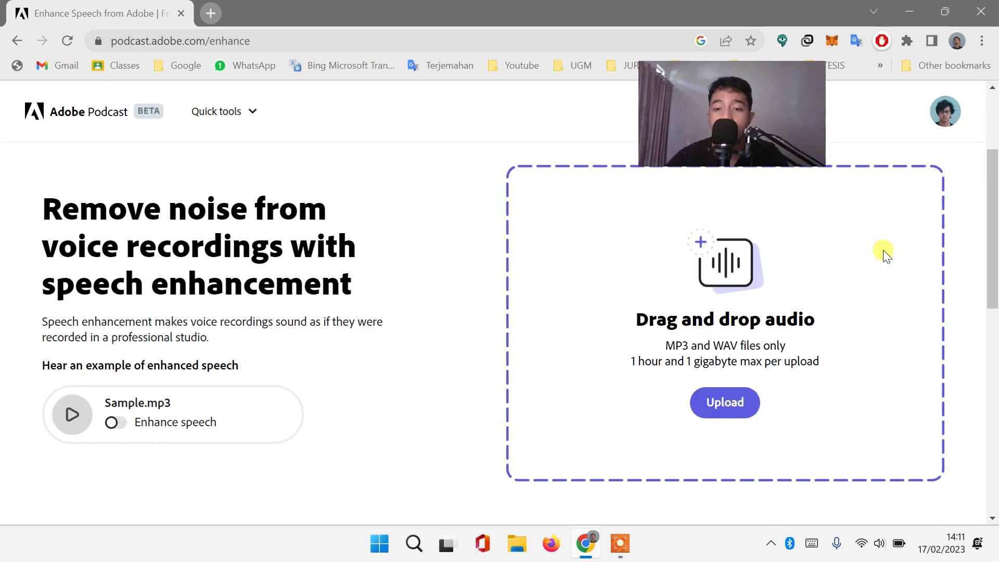
left_click(516, 544)
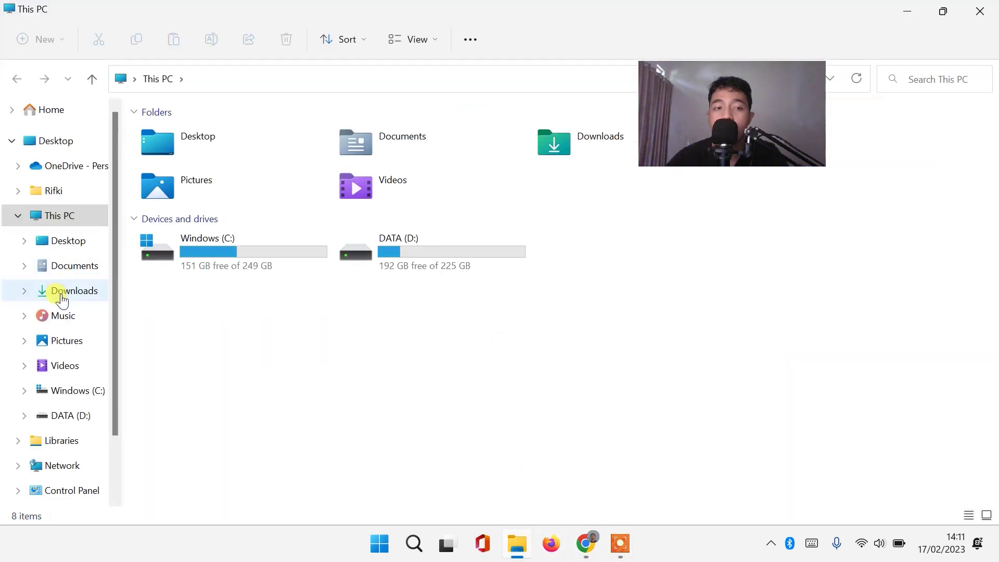
Step: Play the 6-second Test M4A recording from the Downloads folder
left_click(62, 291)
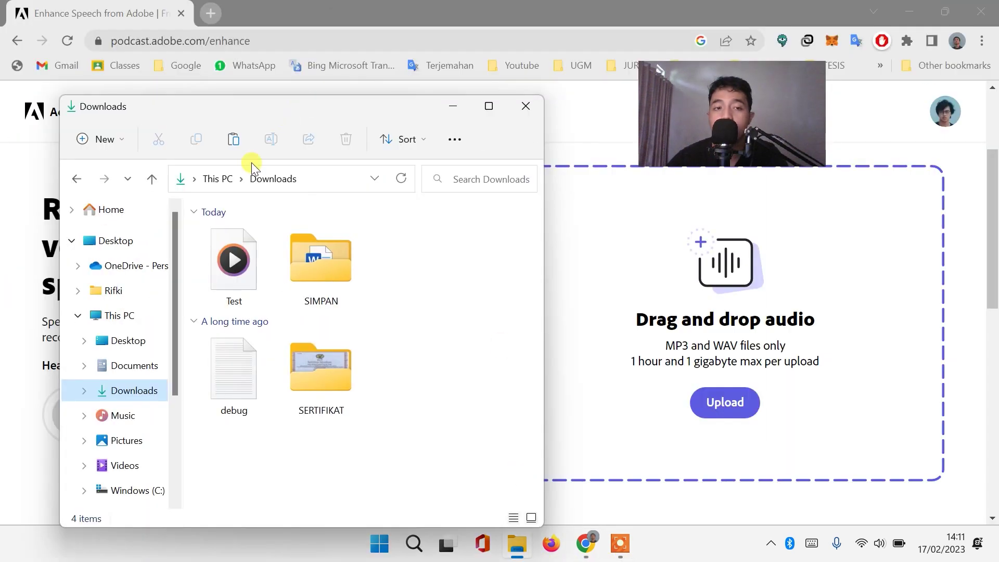
left_click(252, 272)
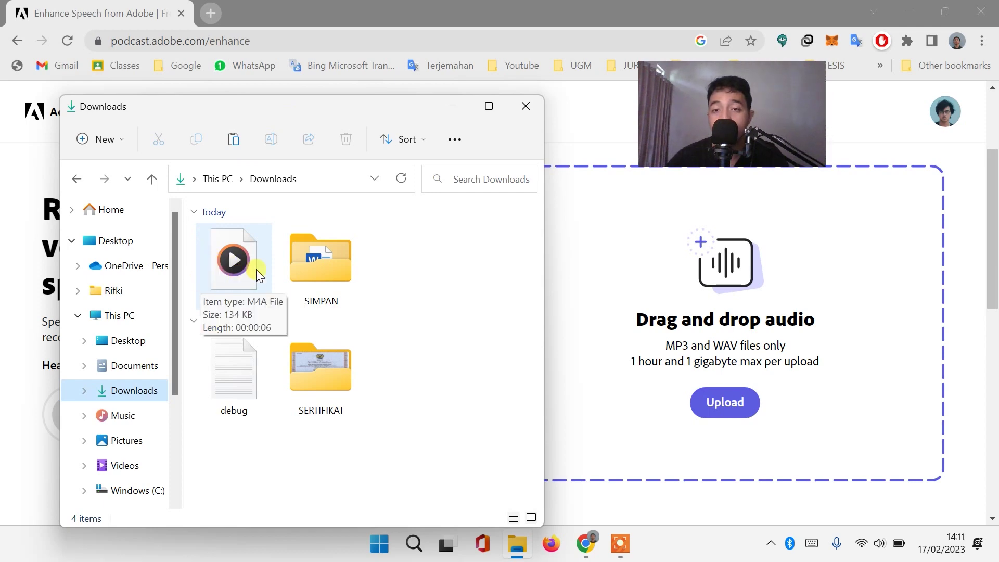
left_click(256, 269)
double_click(257, 269)
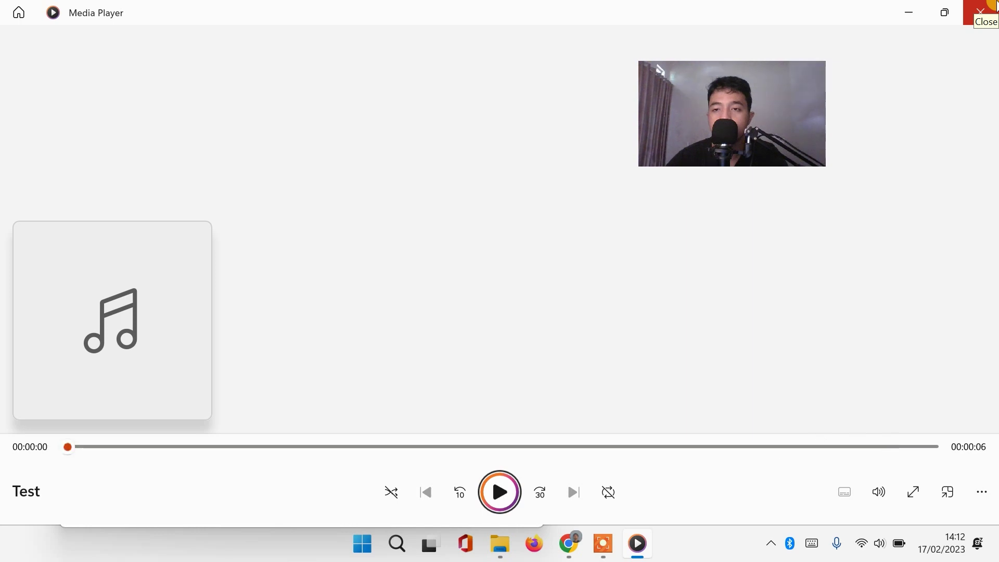
Step: Close the Media Player window showing the Test recording
left_click(993, 4)
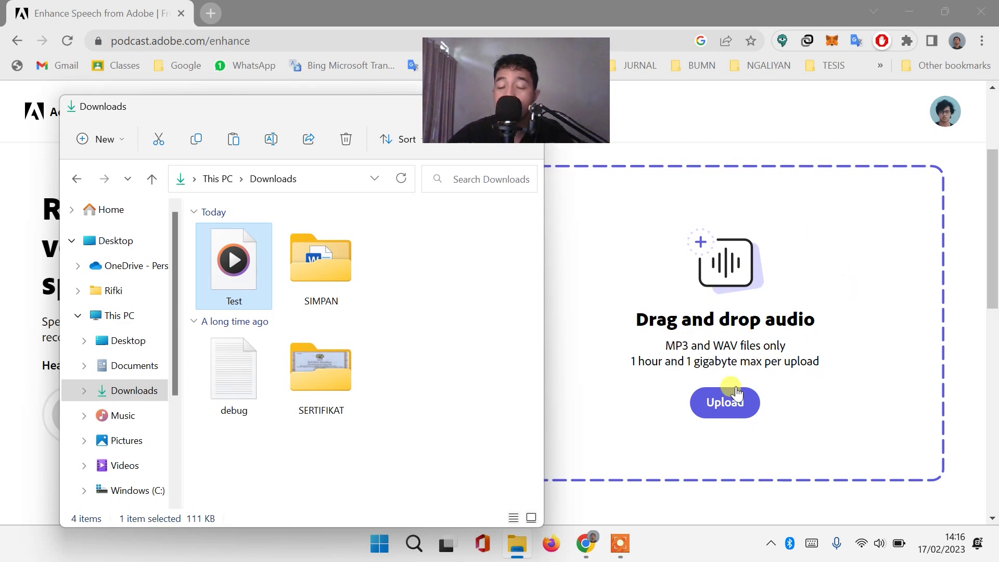
Step: Drop Test into the upload zone, then compare the enhanced Test.mp3 preview with the unenhanced original
mouse_move(235, 260)
left_mouse_down()
mouse_move(572, 334)
mouse_move(710, 321)
left_mouse_up()
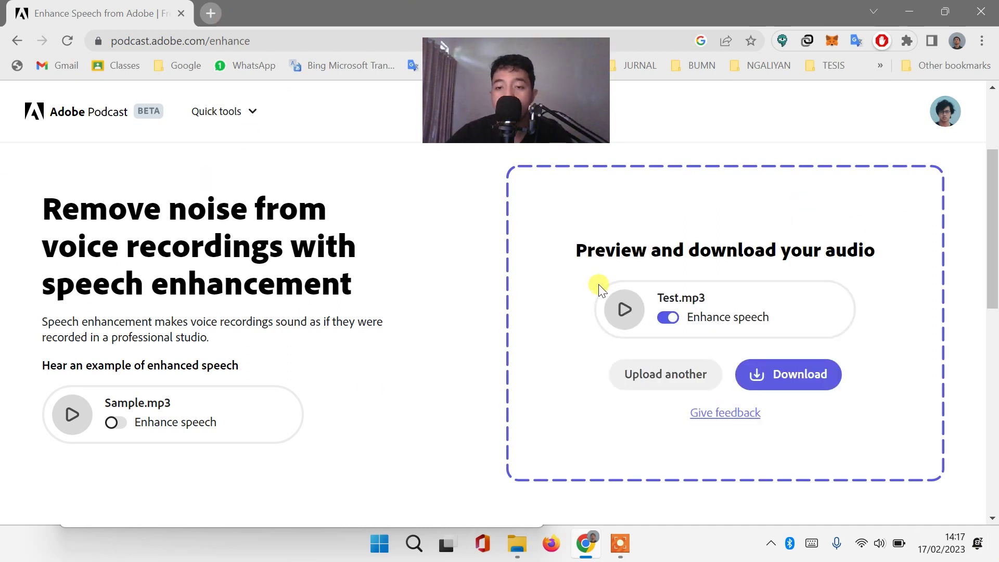
left_click(627, 312)
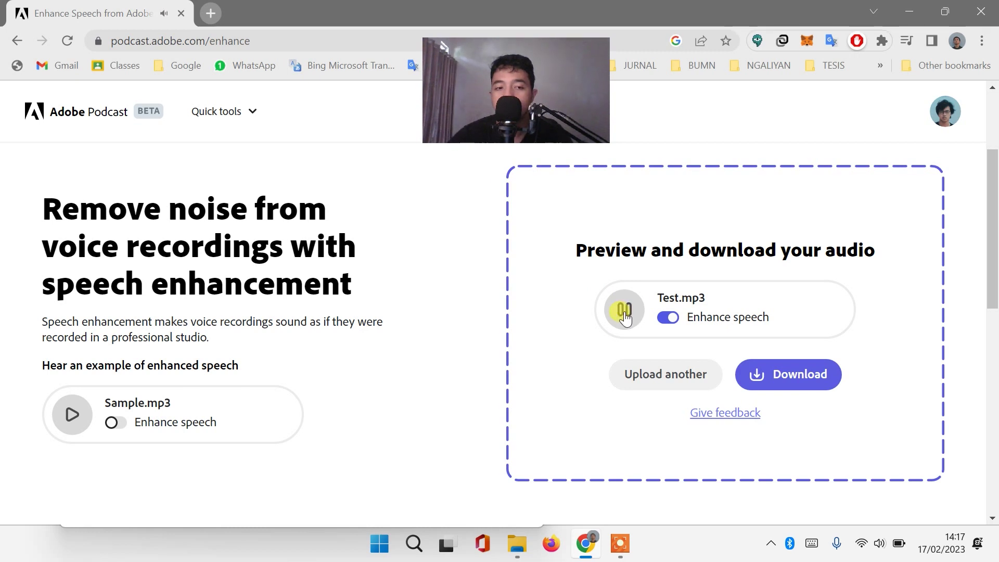
left_click(627, 312)
left_click(670, 318)
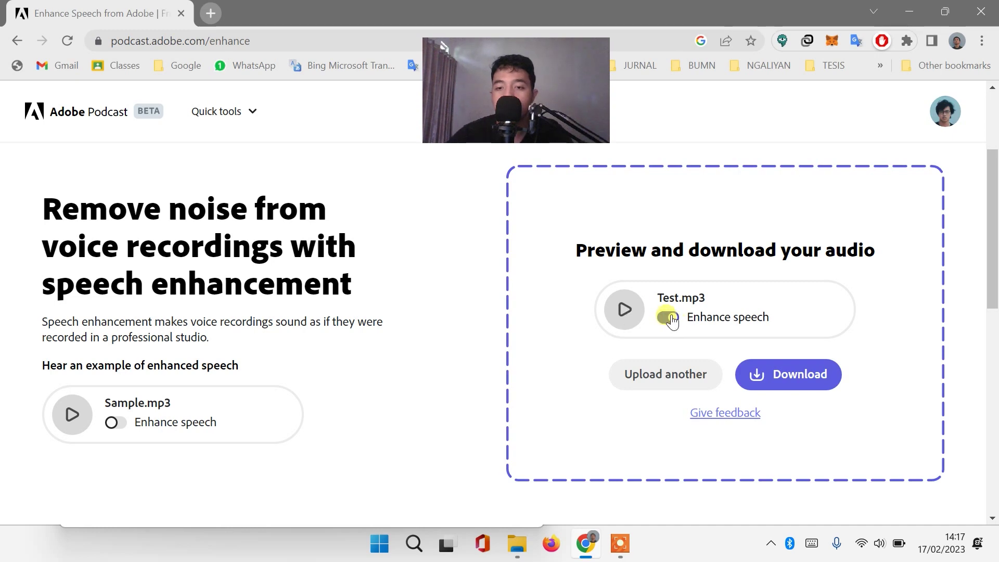
left_click(624, 315)
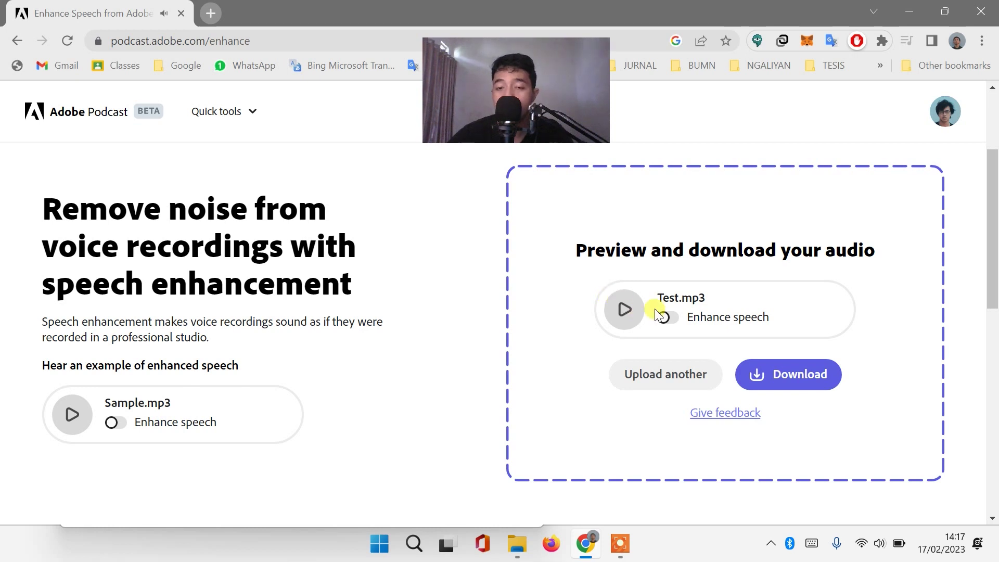
left_click(665, 318)
Step: Replay the enhanced preview and download it as Test (enhanced).wav
left_click(625, 313)
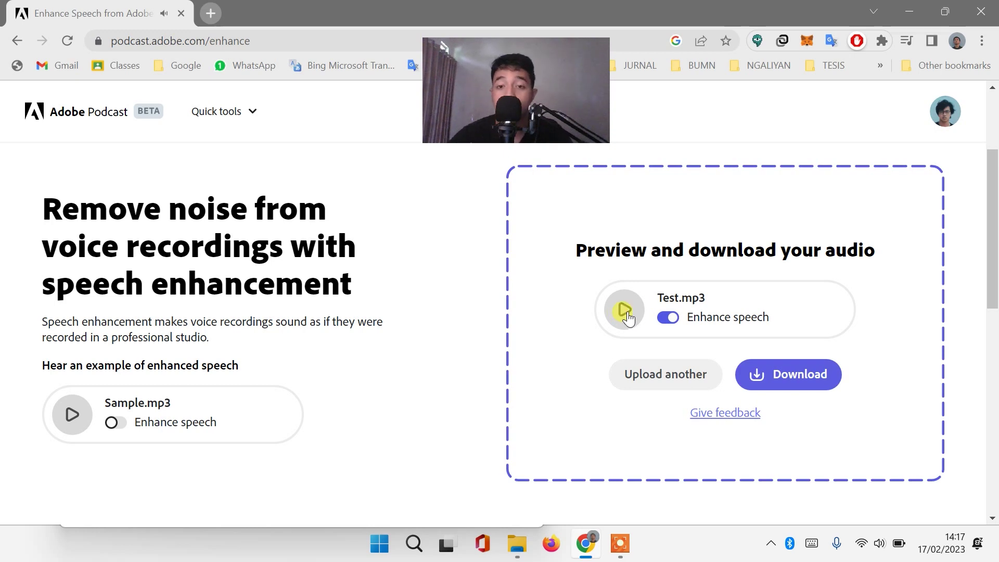
left_click(795, 392)
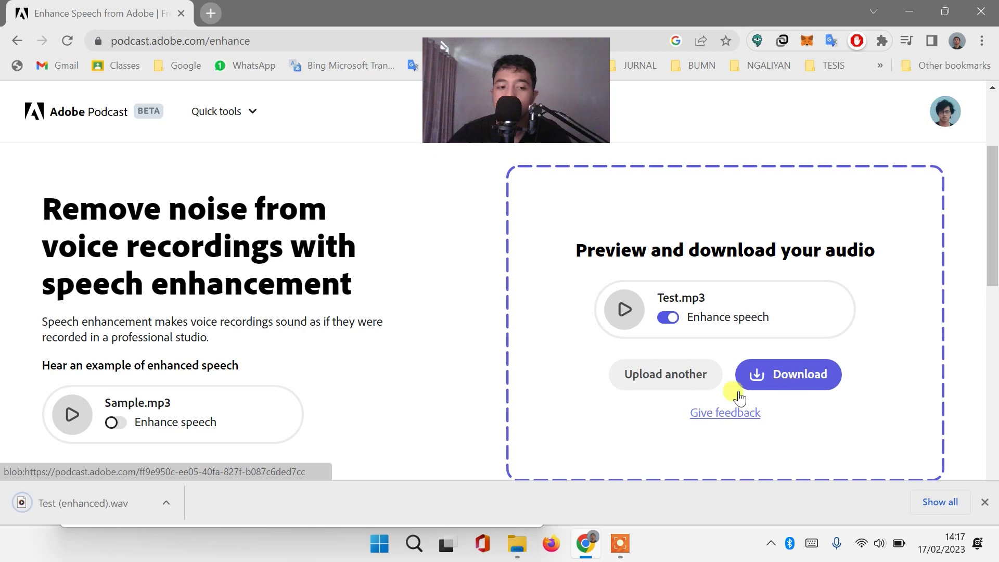